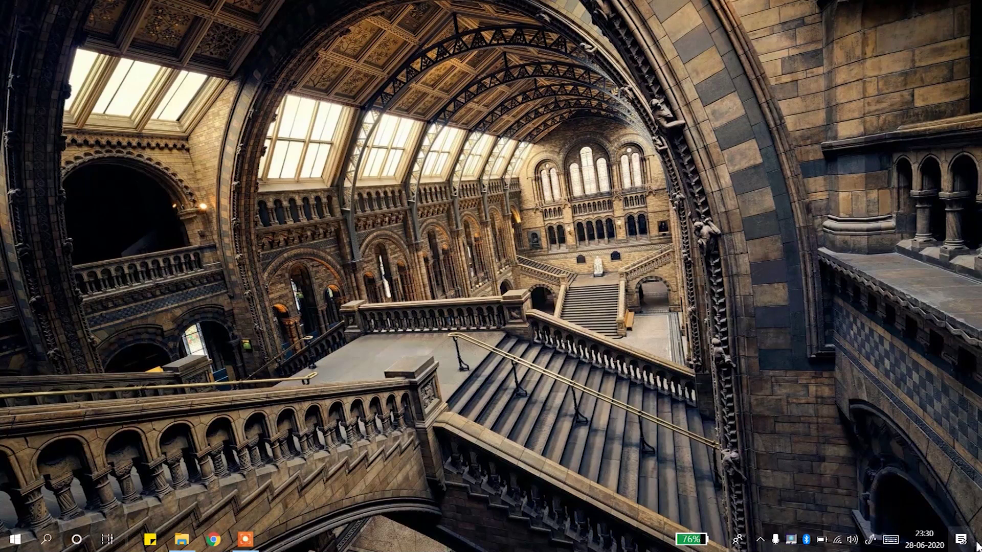
- Open the Region page of the Time & Language section in Windows Settings
click(961, 539)
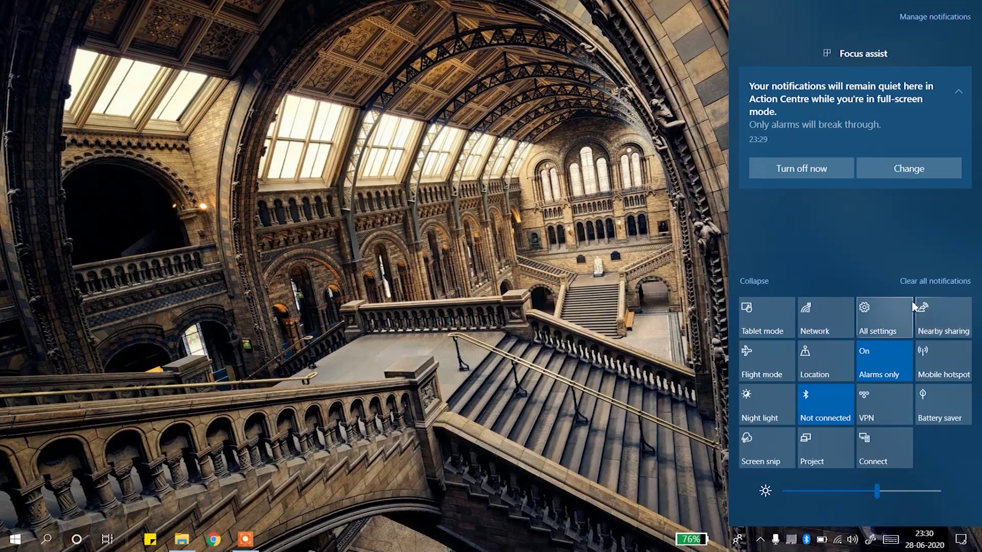
click(910, 304)
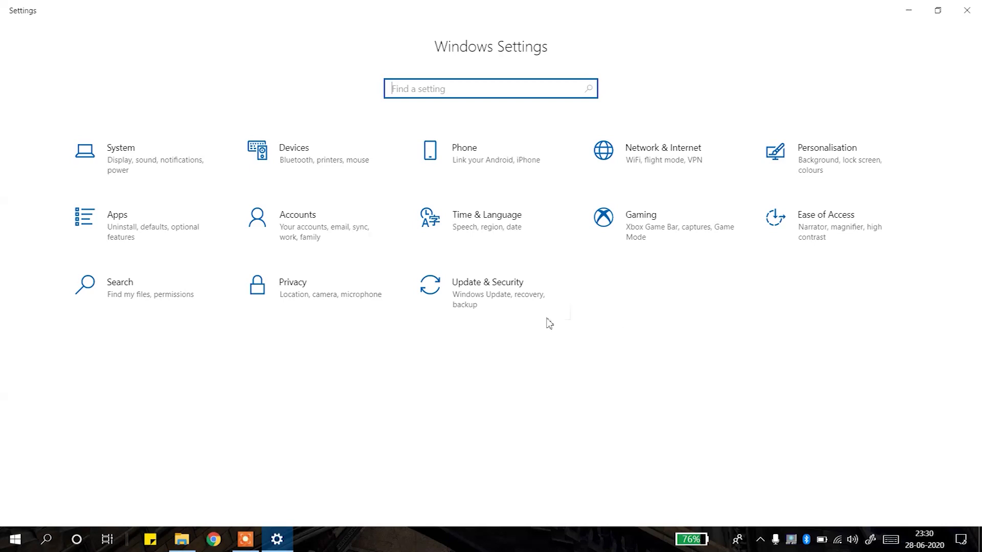
click(488, 243)
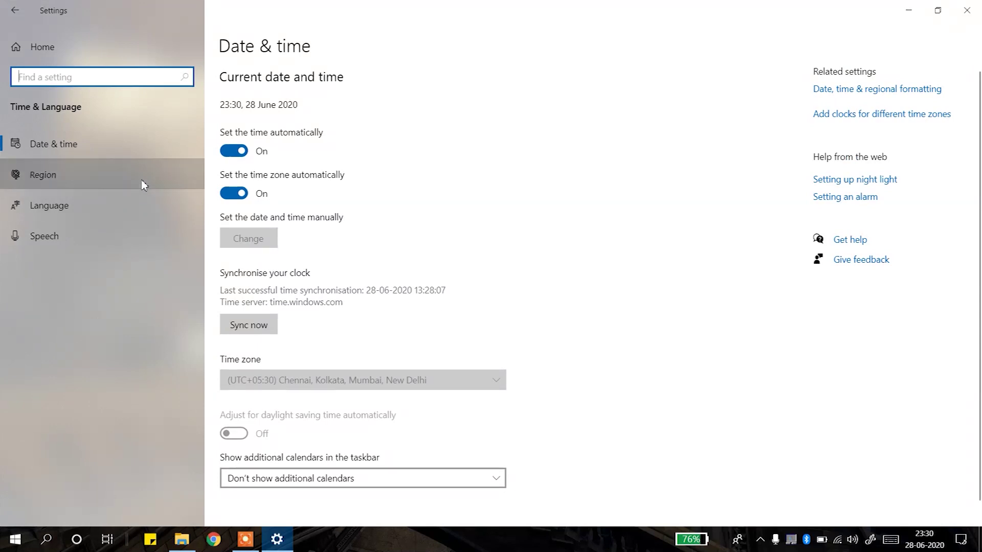
click(142, 181)
- Set the country or region to United States and close Windows Settings
click(318, 102)
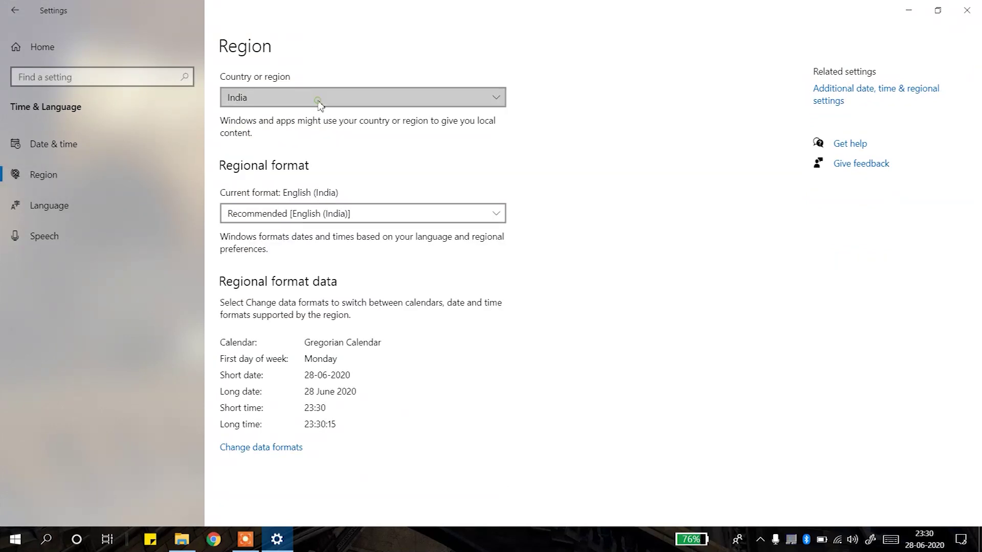
key(u)
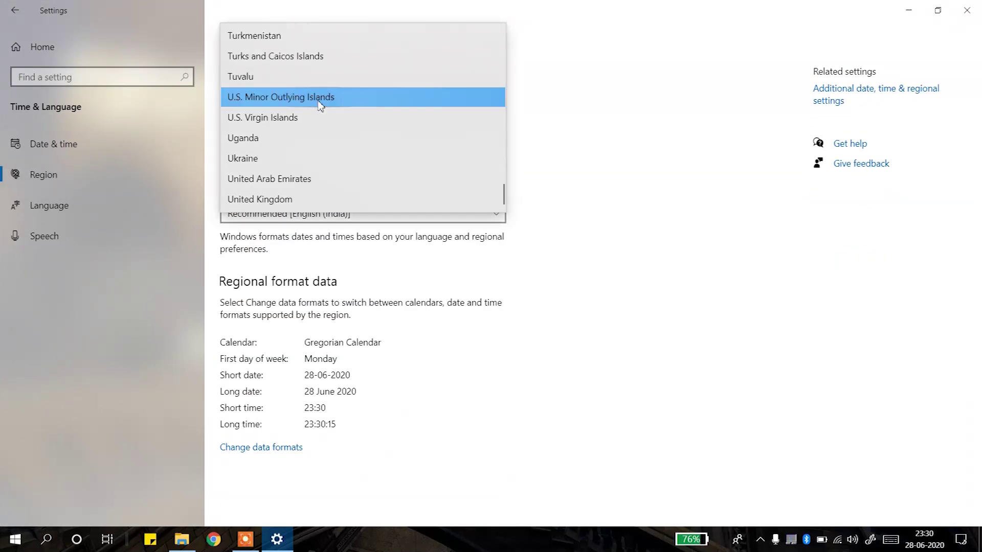
key(Down)
key(Down)
key(Down)
key(Down)
key(Down)
key(Down)
key(Down)
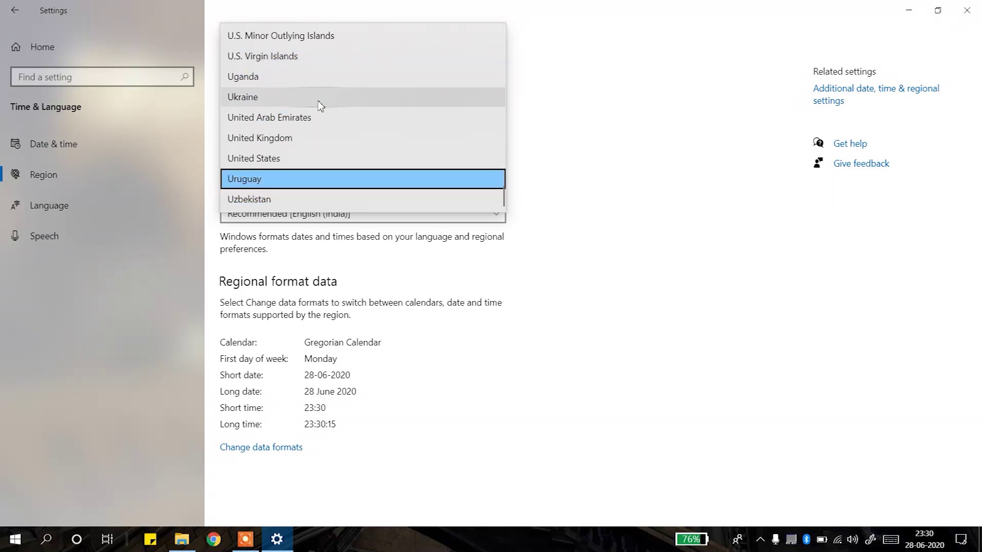
key(Up)
key(Return)
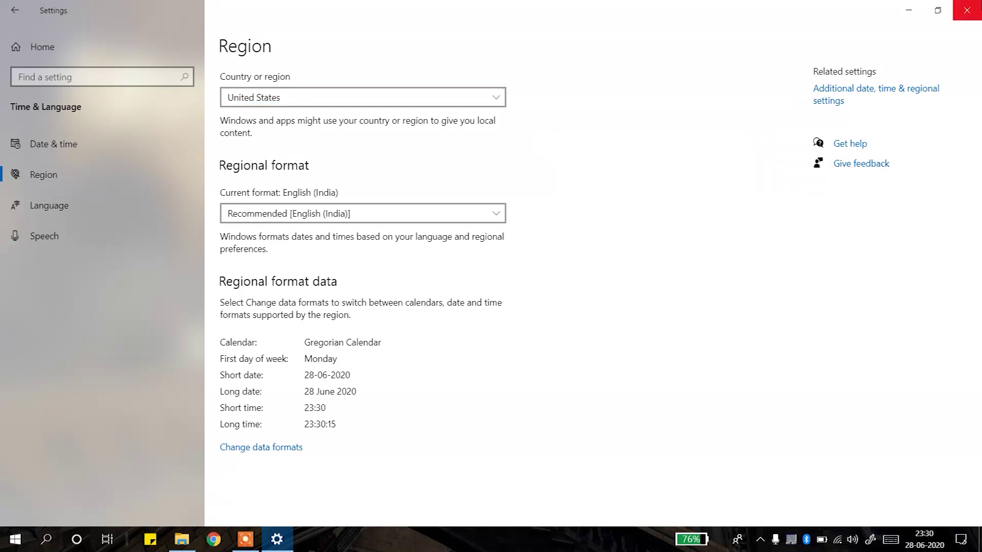
click(966, 10)
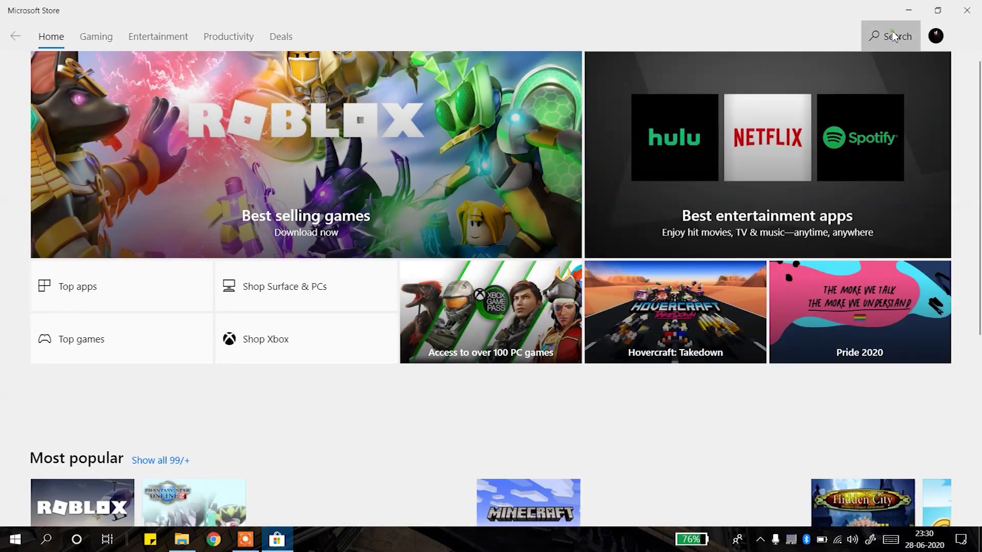
- Search the Microsoft Store for "alexa" and install the Alexa app by AMZN Mobile LLC
click(894, 36)
text(alexa)
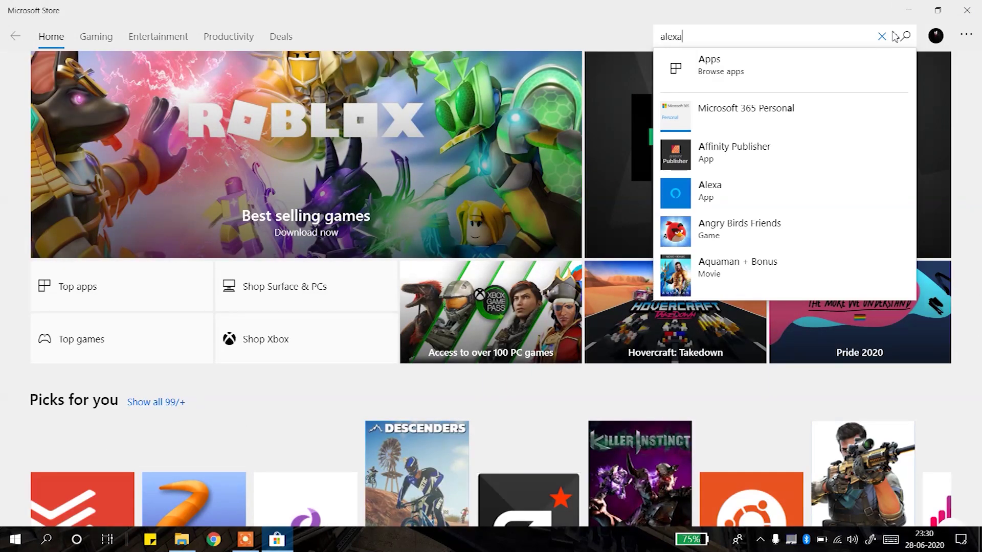
key(Return)
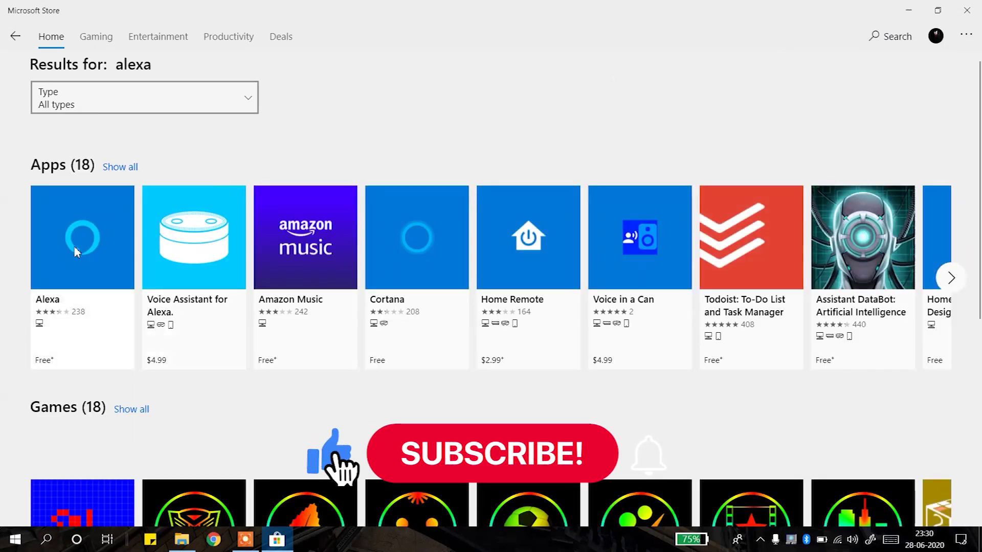
click(251, 225)
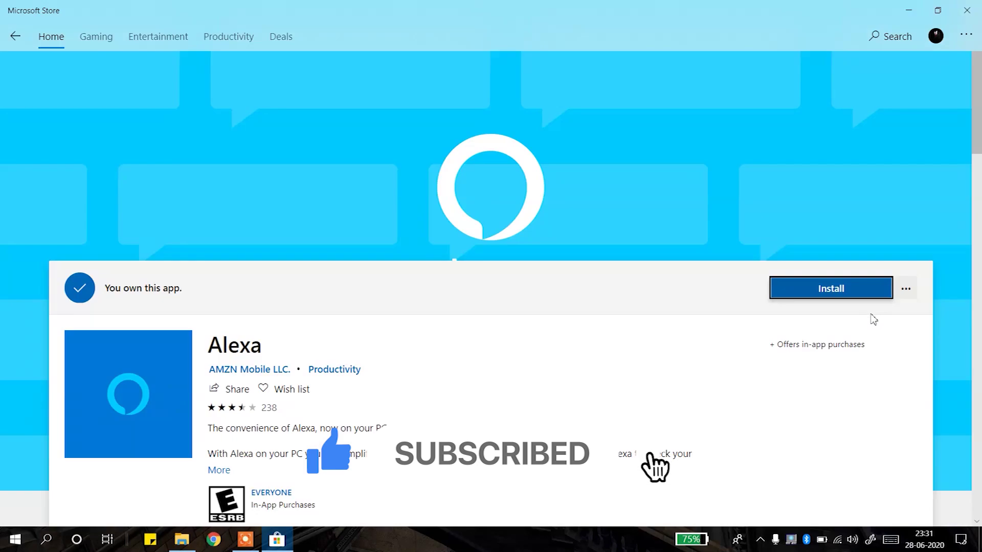
click(846, 302)
click(821, 289)
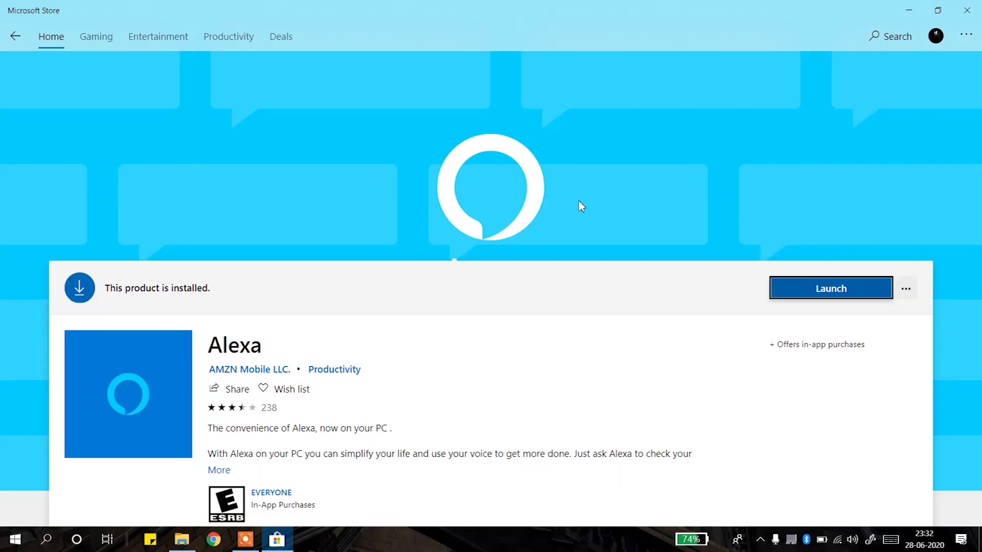
- Launch the installed Alexa app and leave only its window open, maximised, with the Microsoft Store closed
click(785, 286)
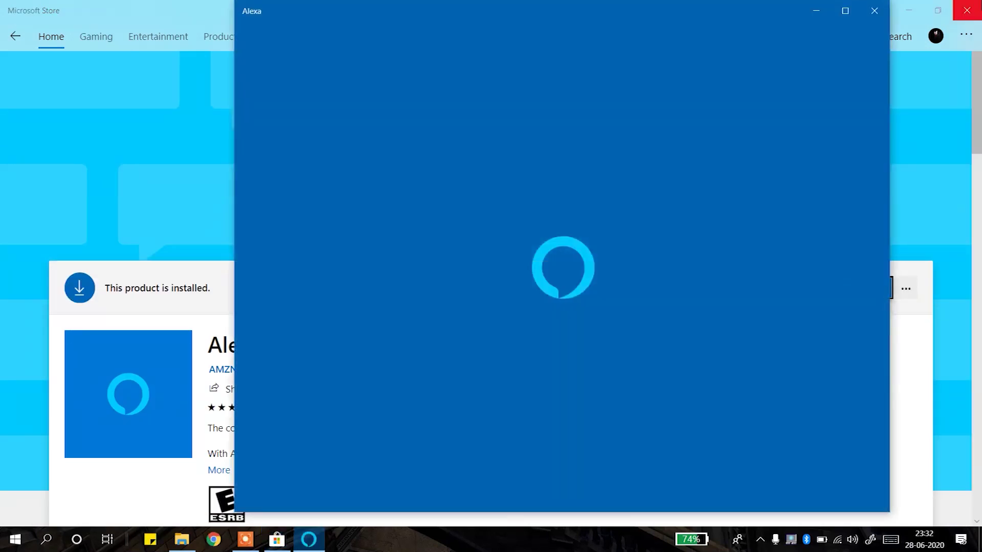
click(966, 10)
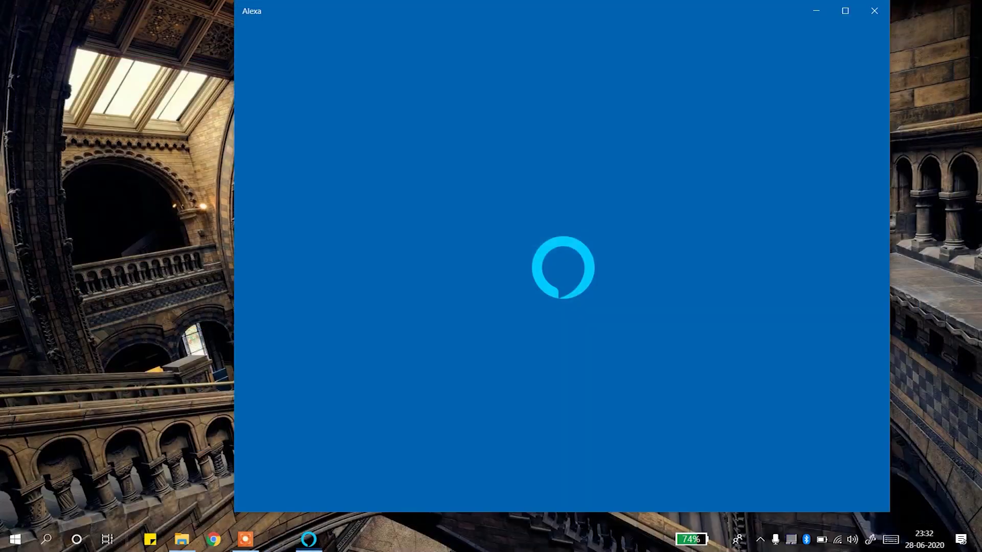
click(834, 19)
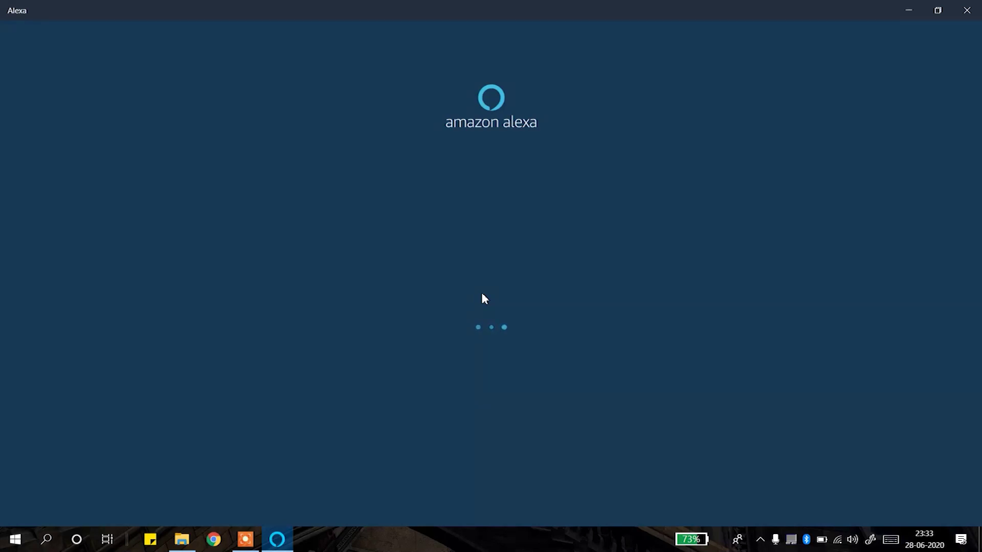
- Go through the Alexa setup, allowing microphone access, turning on hands-free mode and enabling the Alexa task at log-in
click(495, 410)
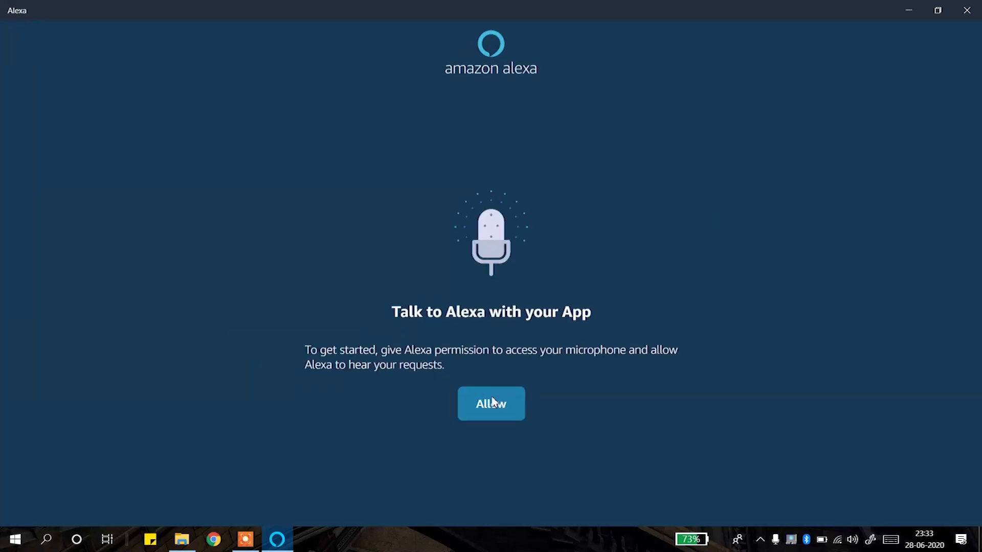
click(497, 406)
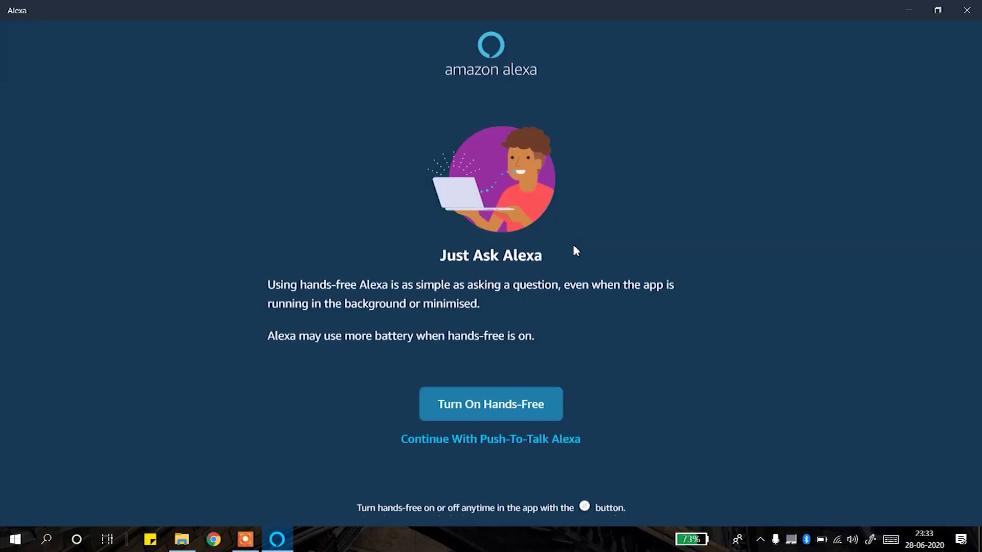
click(465, 396)
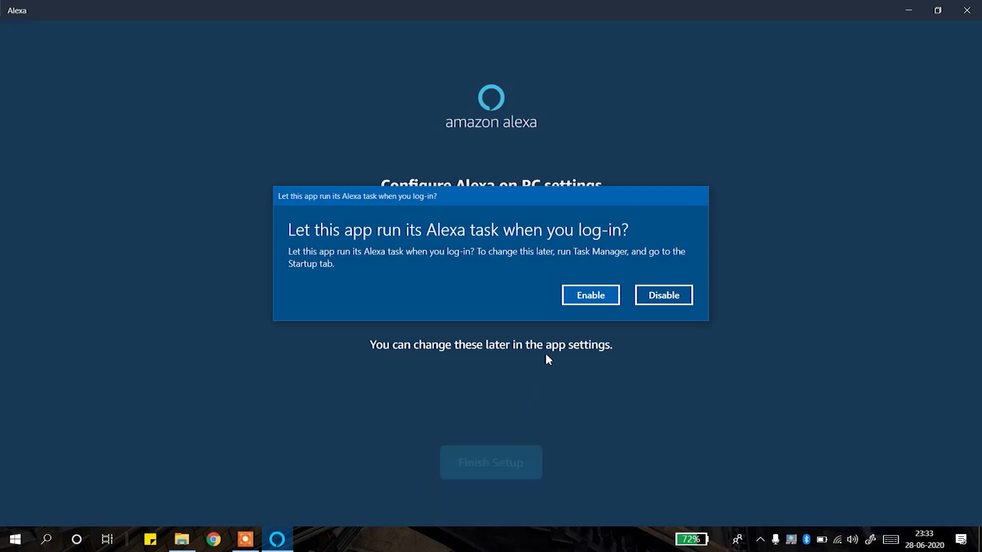
click(590, 295)
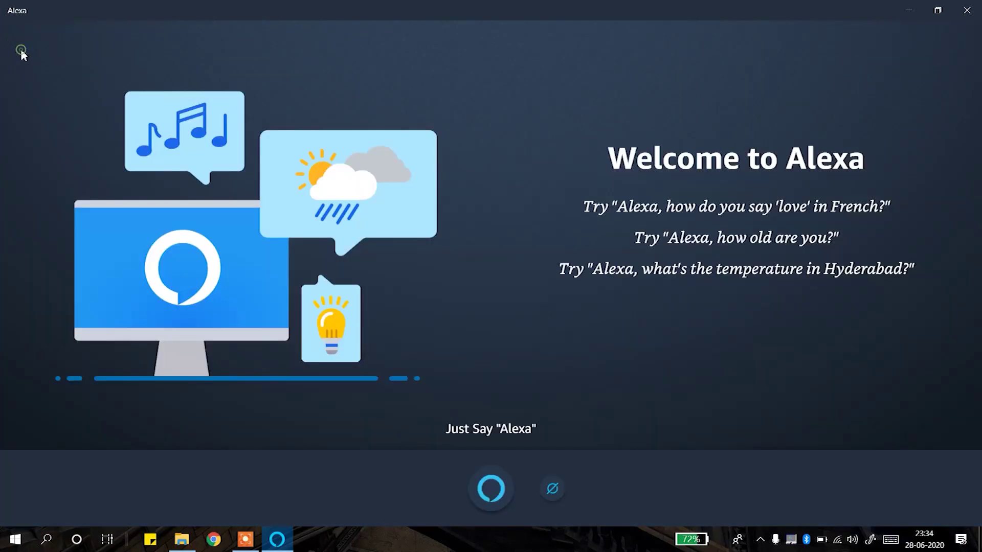
- Open Alexa's Things to Try section and browse the sample voice commands, including the full What's New list
click(21, 50)
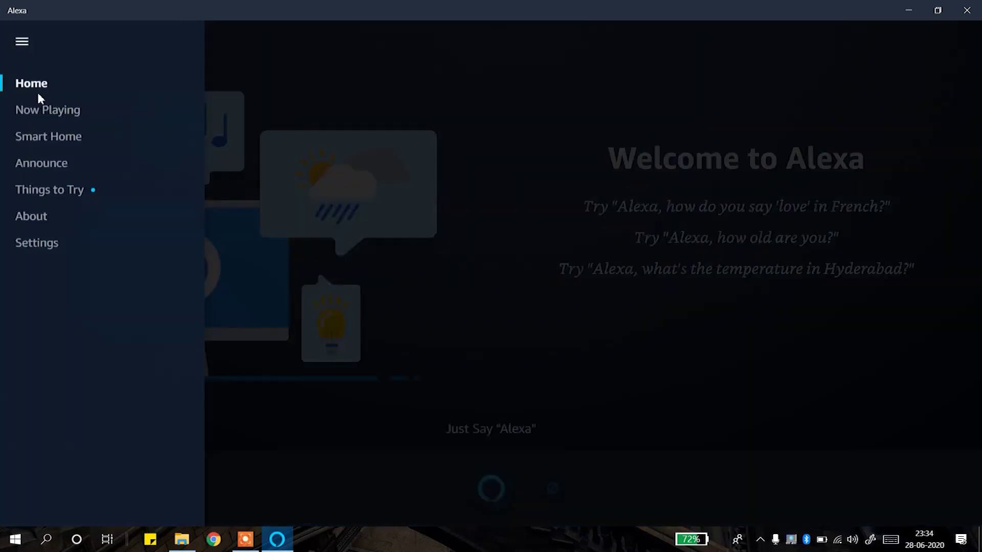
click(41, 190)
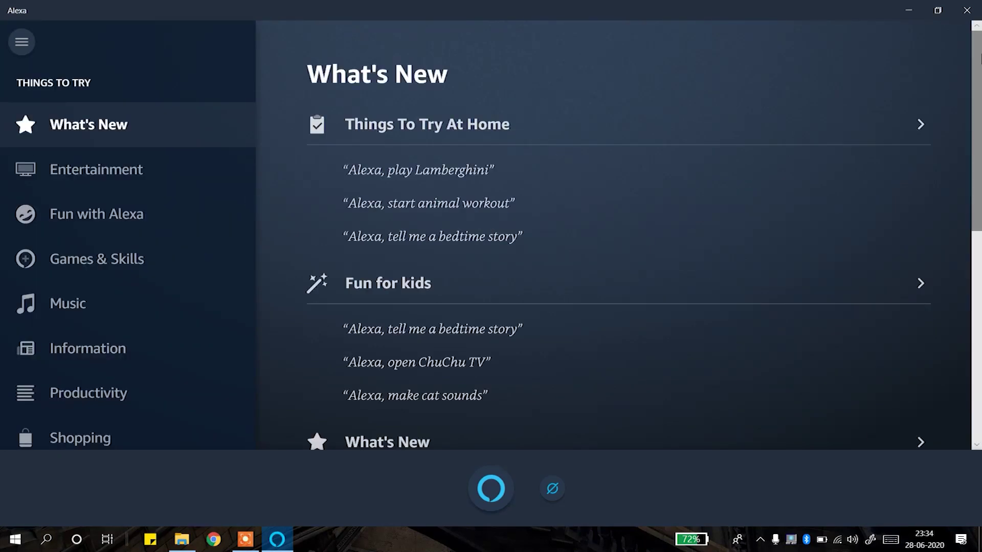
drag(979, 56, 979, 177)
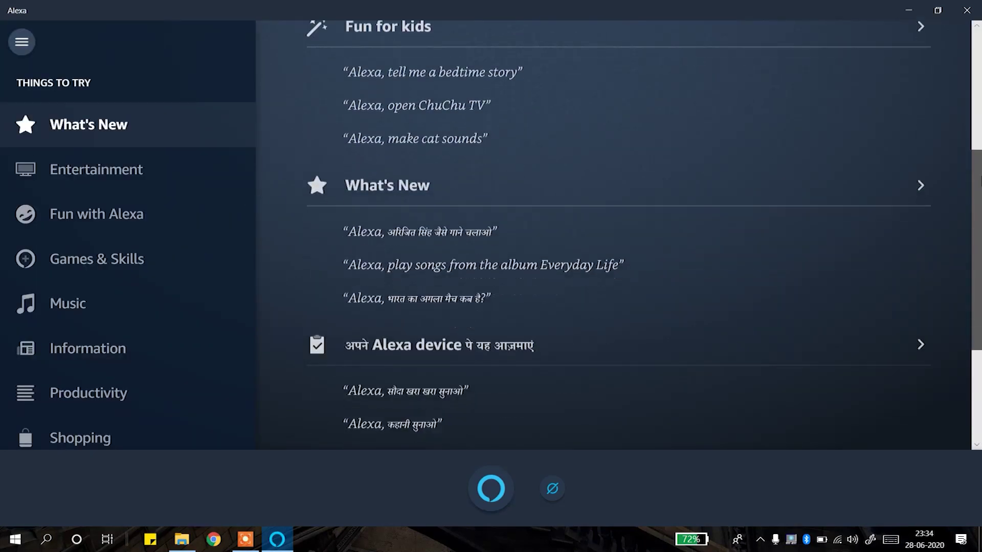
scroll(600, 130, down, 2)
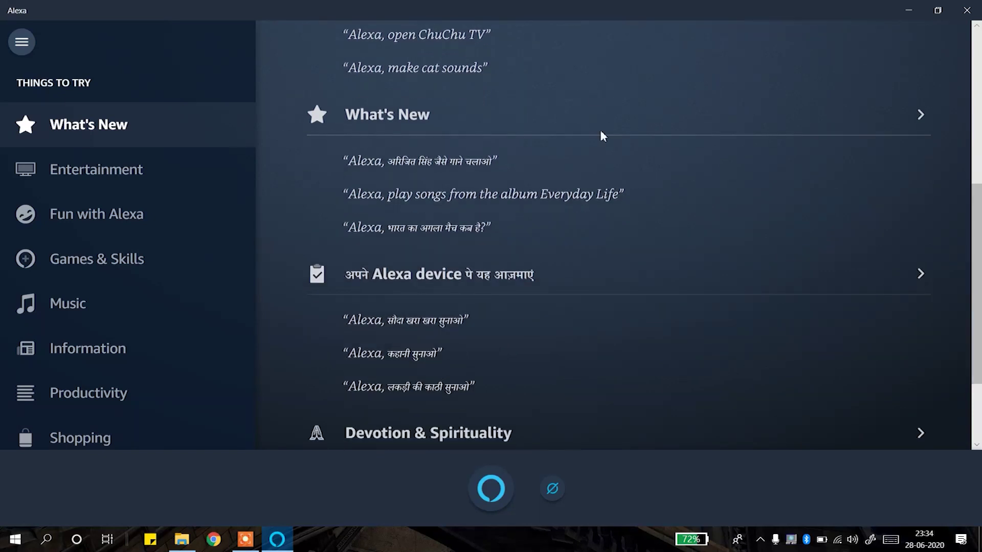
click(491, 125)
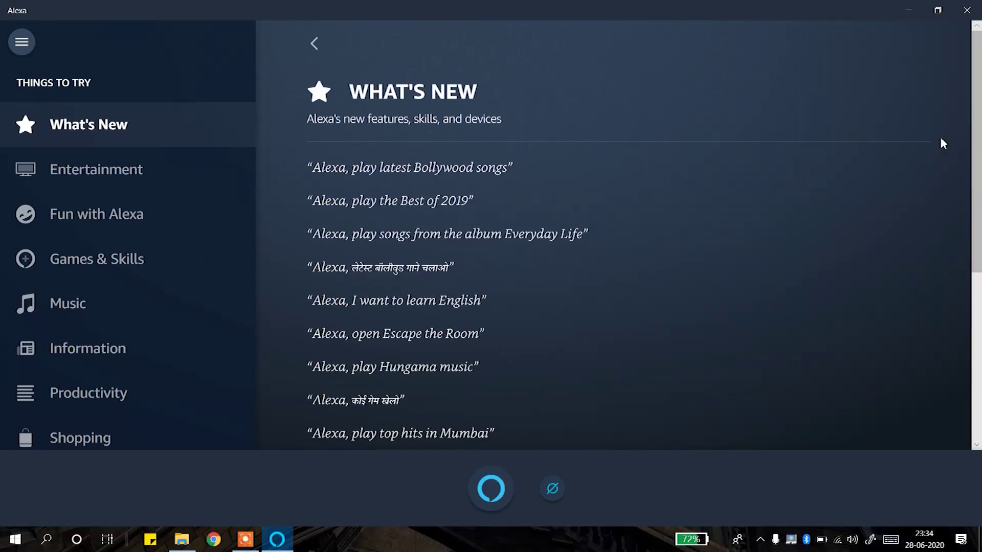
drag(980, 129, 980, 237)
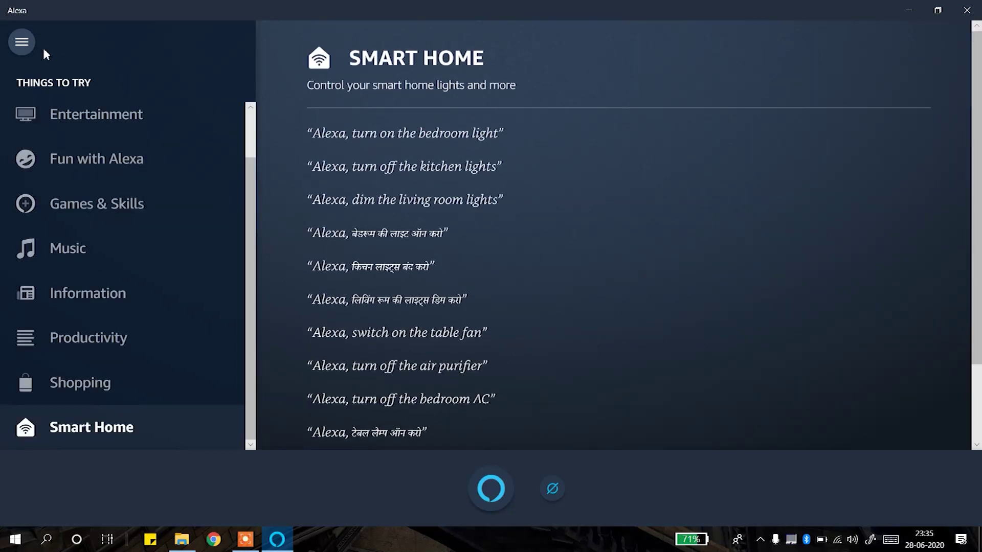
- Open the Alexa settings and review the hands-free, app sounds, keyboard shortcut, sign-in launch, log and announcement options
double_click(43, 48)
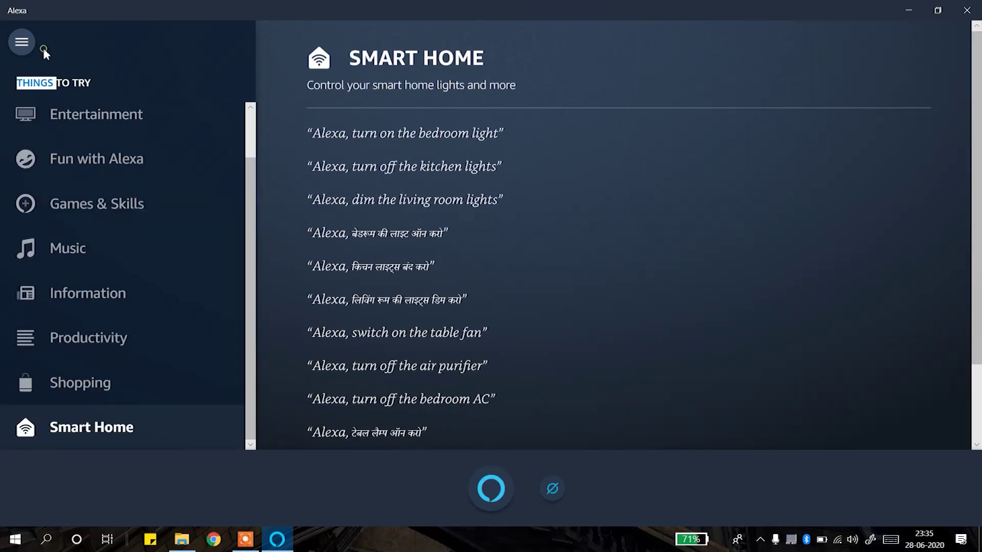
click(25, 44)
click(45, 241)
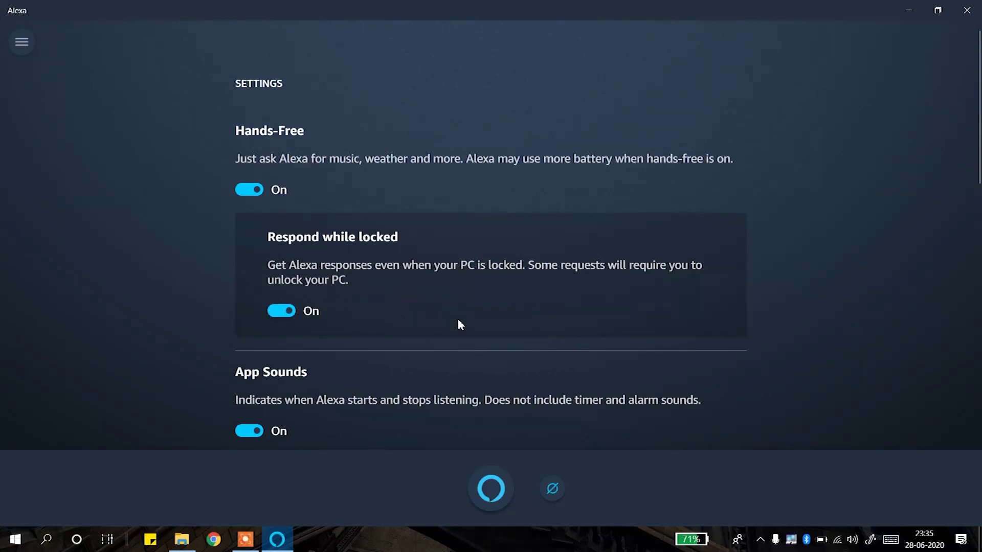
scroll(458, 324, down, 1)
scroll(460, 325, down, 4)
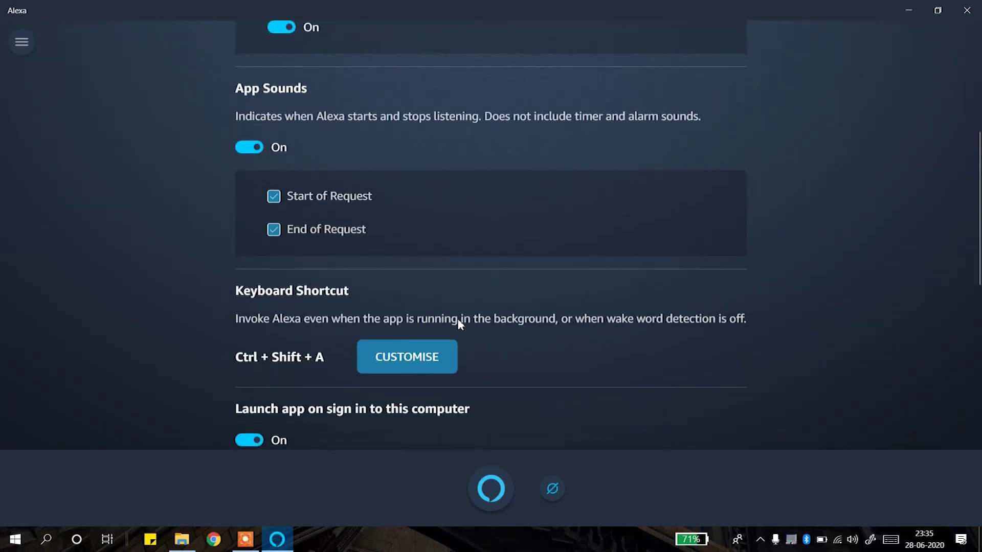
scroll(459, 323, down, 3)
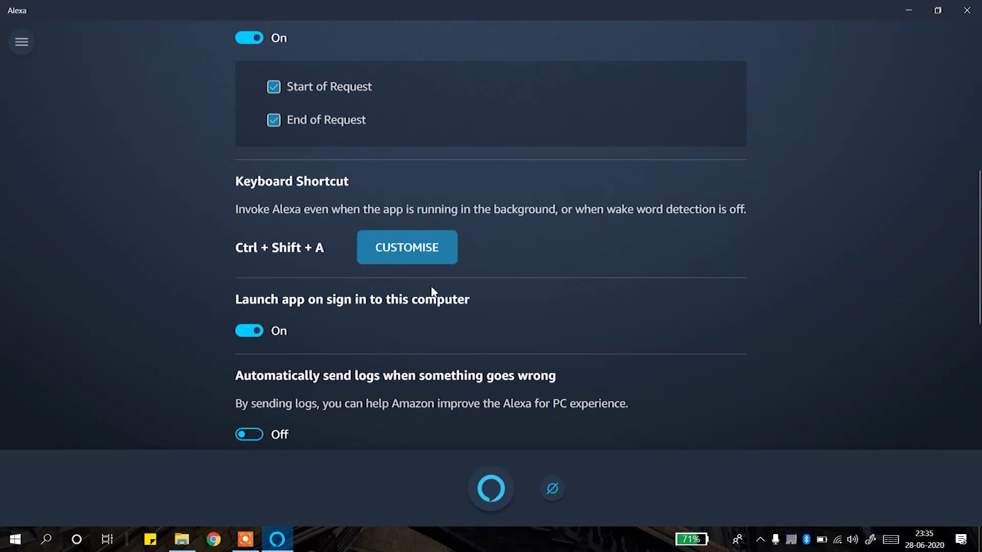
scroll(430, 290, down, 3)
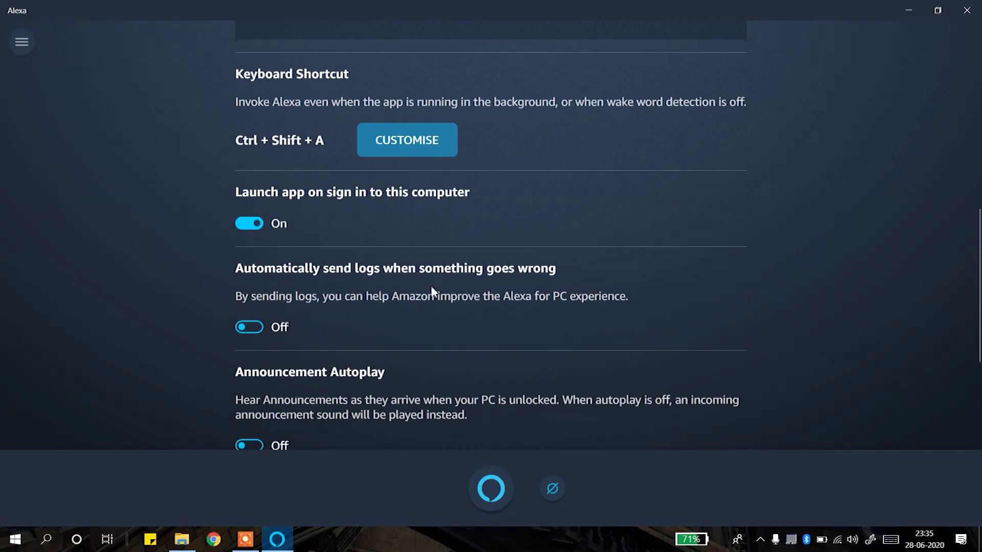